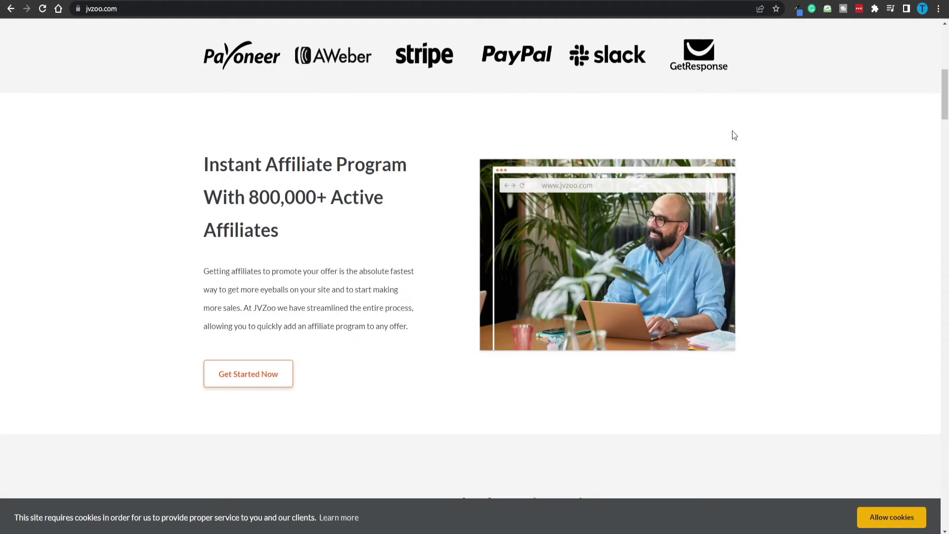
{"action": "scroll", "coordinate": [777, 179], "scroll_direction": "up", "scroll_amount": 2}
{"action": "scroll", "coordinate": [778, 176], "scroll_direction": "up", "scroll_amount": 2}
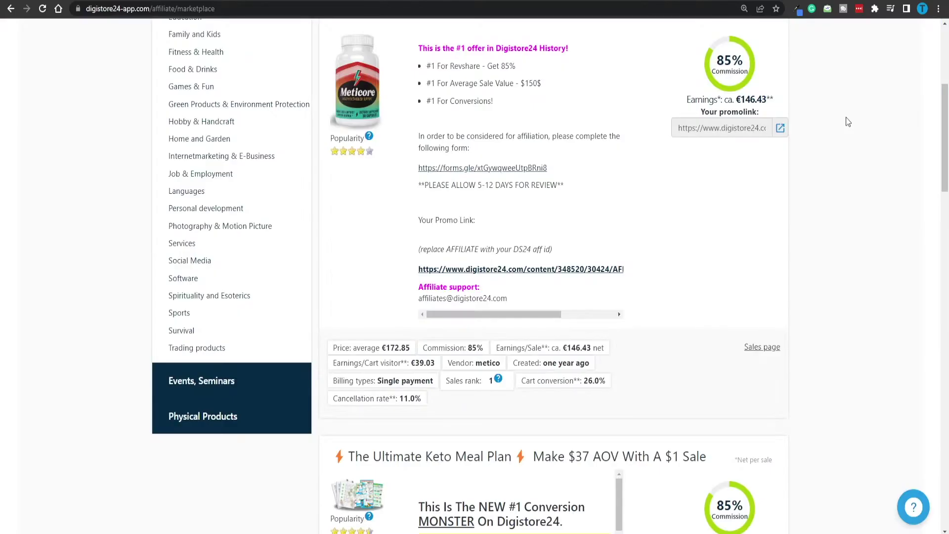
- Browse the Digistore24 marketplace offers down to the page-one results footer
{"action": "scroll", "coordinate": [848, 211], "scroll_direction": "down", "scroll_amount": 10}
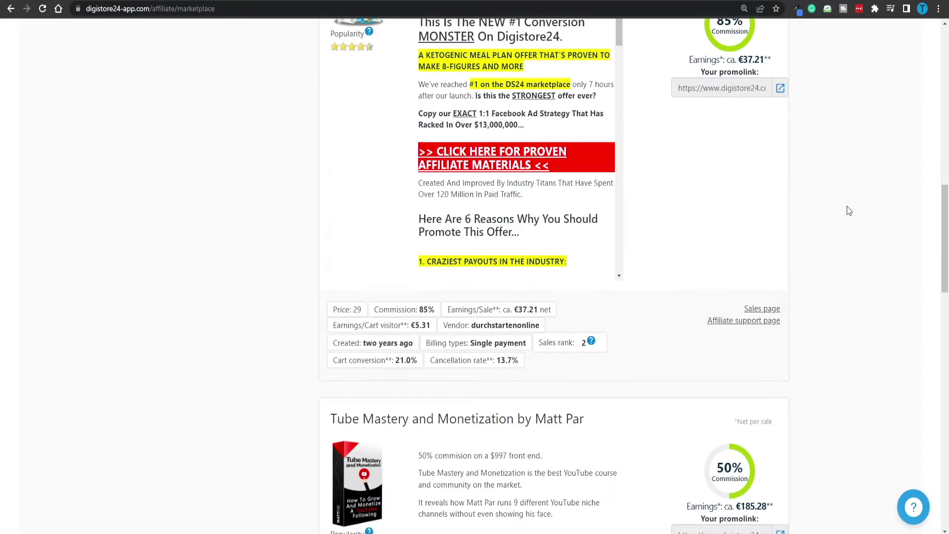
{"action": "scroll", "coordinate": [854, 324], "scroll_direction": "down", "scroll_amount": 9}
{"action": "scroll", "coordinate": [786, 387], "scroll_direction": "down", "scroll_amount": 10}
{"action": "scroll", "coordinate": [792, 377], "scroll_direction": "down", "scroll_amount": 5}
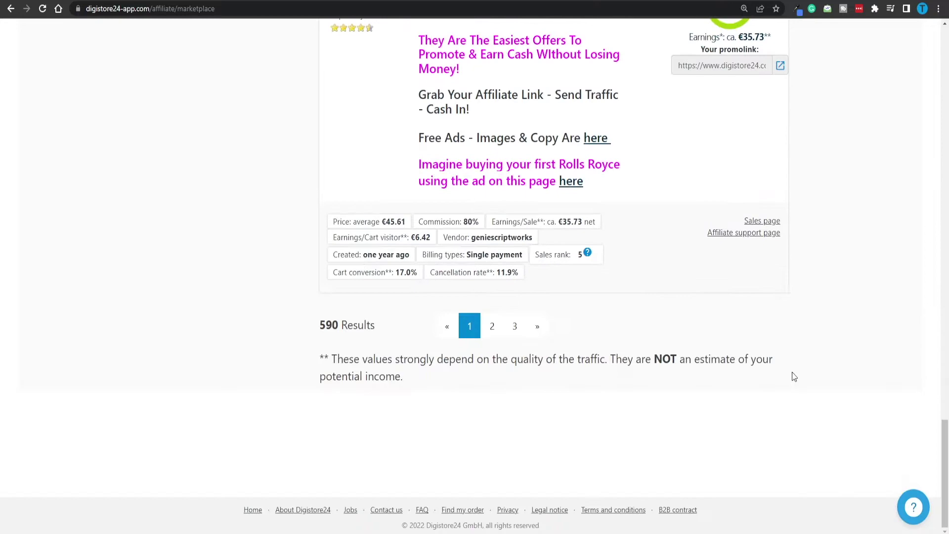
{"action": "scroll", "coordinate": [793, 377], "scroll_direction": "up", "scroll_amount": 3}
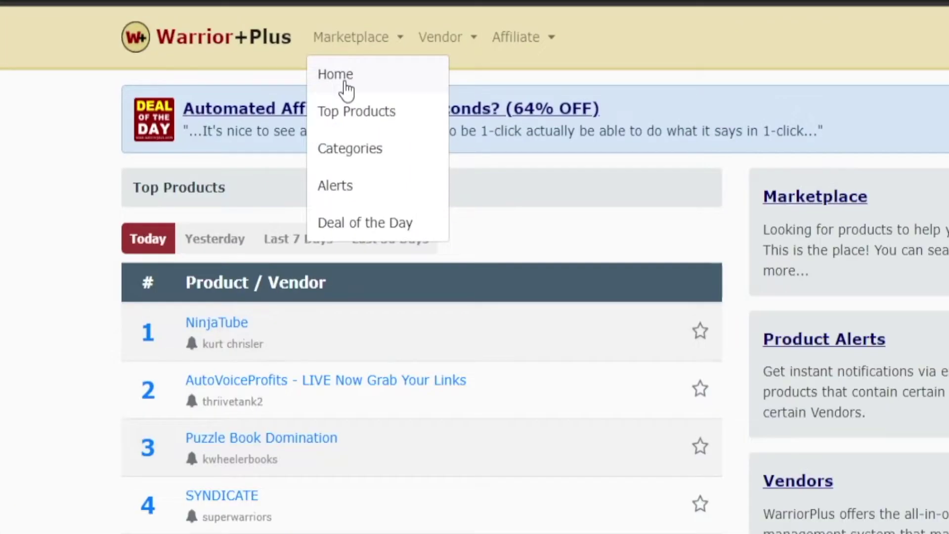
- Open WarriorPlus Marketplace Home and request approval to promote the GamPayz offer
{"action": "left_click", "coordinate": [347, 91]}
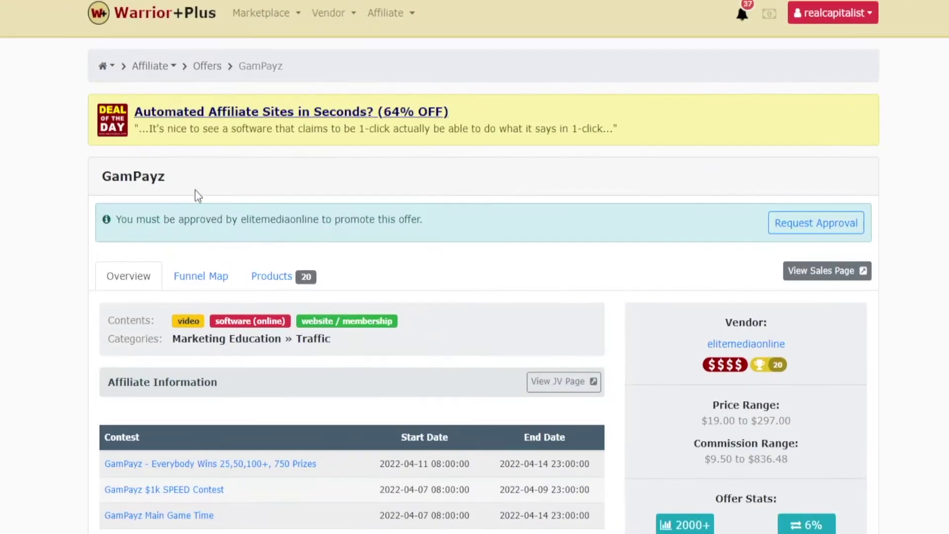
{"action": "scroll", "coordinate": [711, 179], "scroll_direction": "down", "scroll_amount": 2}
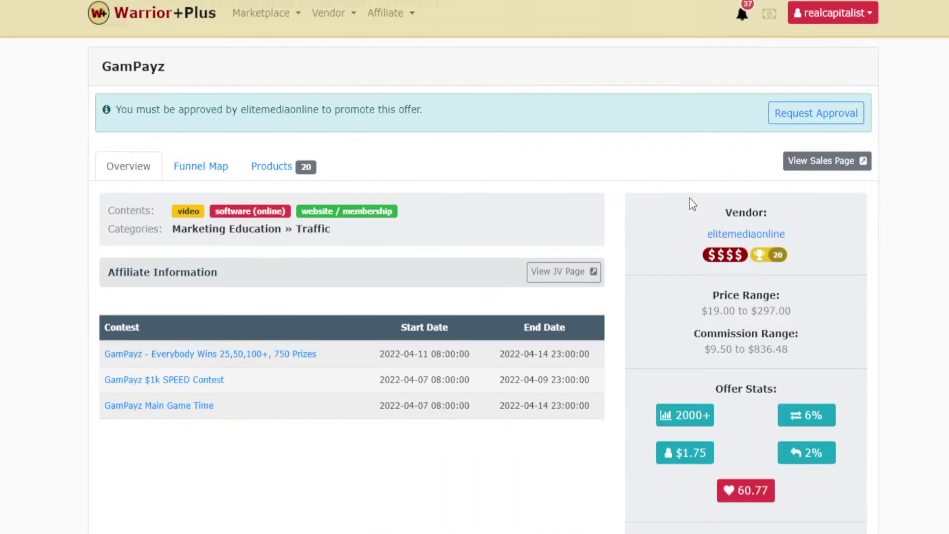
{"action": "left_click", "coordinate": [791, 115]}
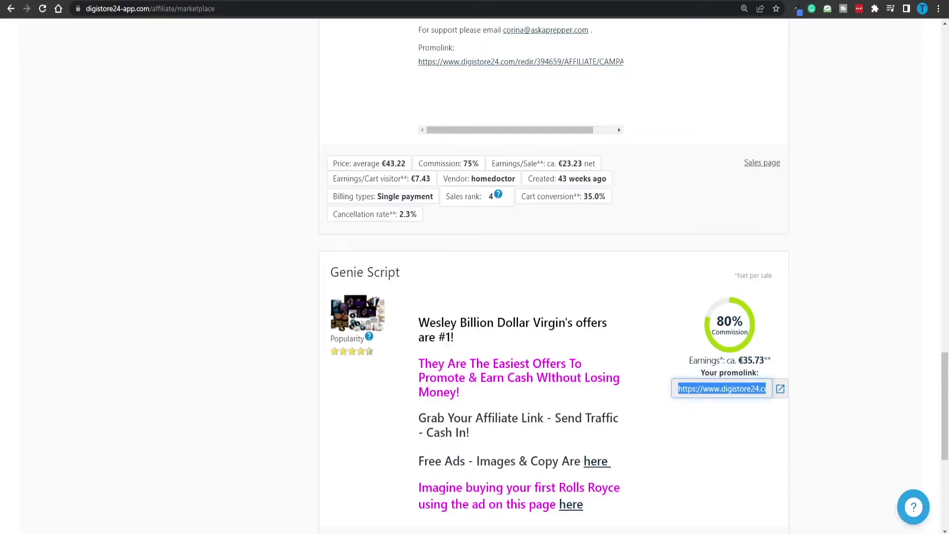
{"action": "scroll", "coordinate": [834, 317], "scroll_direction": "down", "scroll_amount": 3}
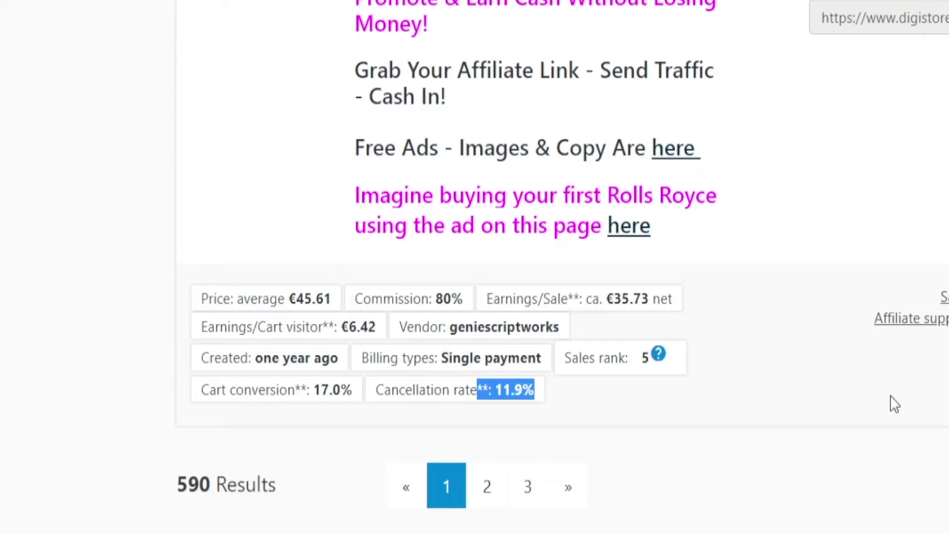
{"action": "scroll", "coordinate": [895, 405], "scroll_direction": "up", "scroll_amount": 5}
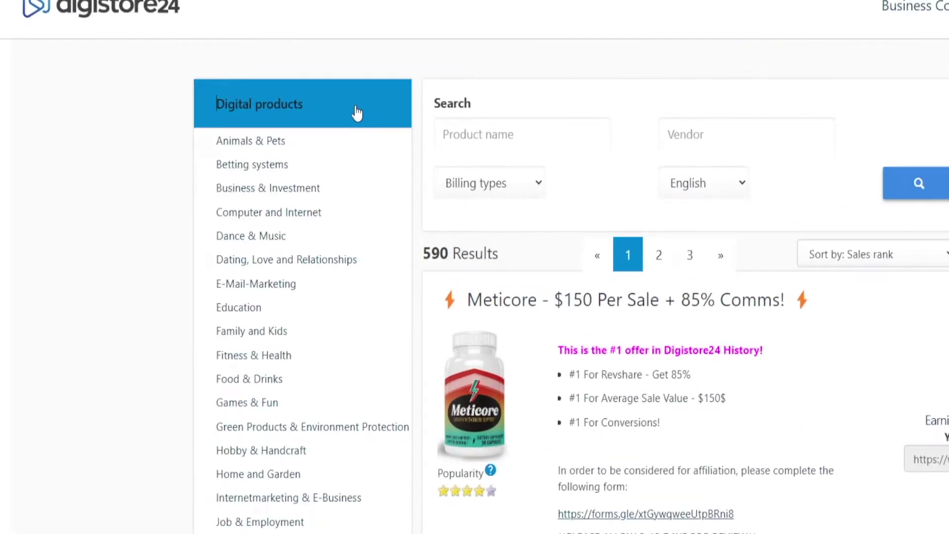
- Filter the Digistore24 marketplace to the Dating, Love and Relationships category
{"action": "scroll", "coordinate": [346, 128], "scroll_direction": "down", "scroll_amount": 3}
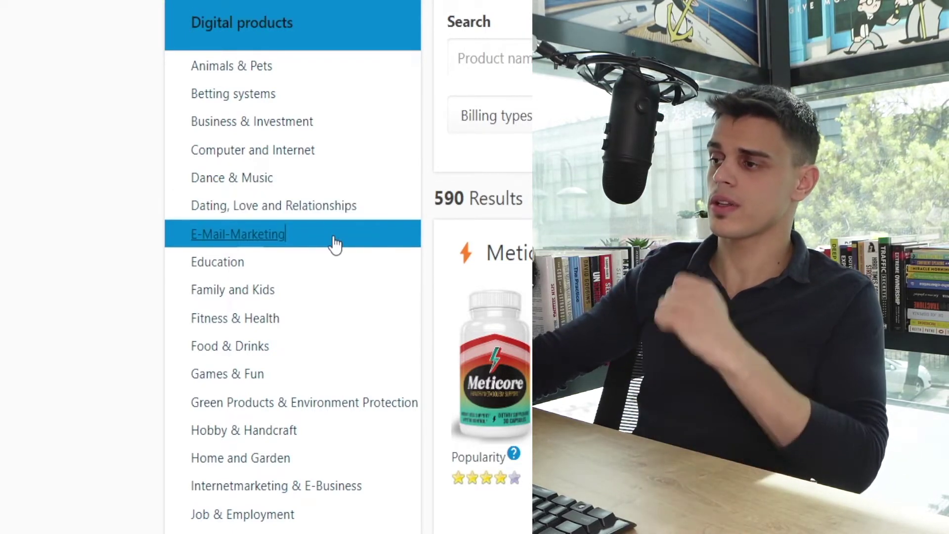
{"action": "left_click", "coordinate": [322, 207]}
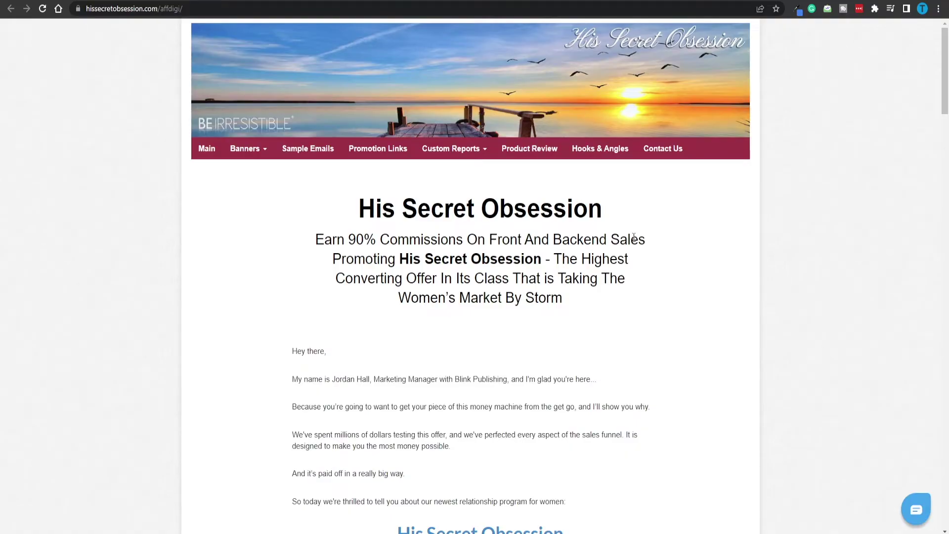
- Scroll the His Secret Obsession affiliate page down to its Commission Structure funnel
{"action": "scroll", "coordinate": [633, 239], "scroll_direction": "down", "scroll_amount": 2}
{"action": "scroll", "coordinate": [632, 241], "scroll_direction": "down", "scroll_amount": 4}
{"action": "scroll", "coordinate": [629, 242], "scroll_direction": "down", "scroll_amount": 3}
{"action": "scroll", "coordinate": [627, 245], "scroll_direction": "down", "scroll_amount": 2}
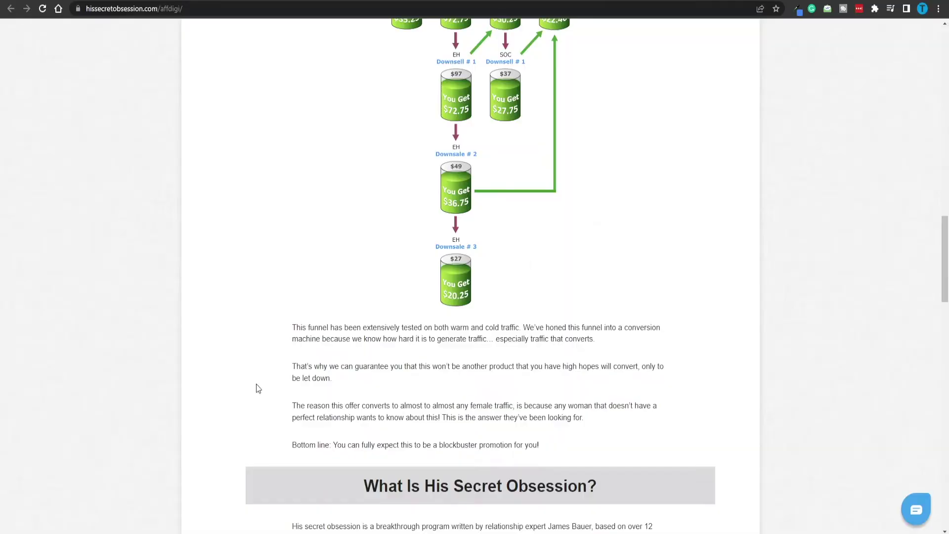
{"action": "scroll", "coordinate": [279, 287], "scroll_direction": "up", "scroll_amount": 8}
{"action": "scroll", "coordinate": [380, 60], "scroll_direction": "down", "scroll_amount": 3}
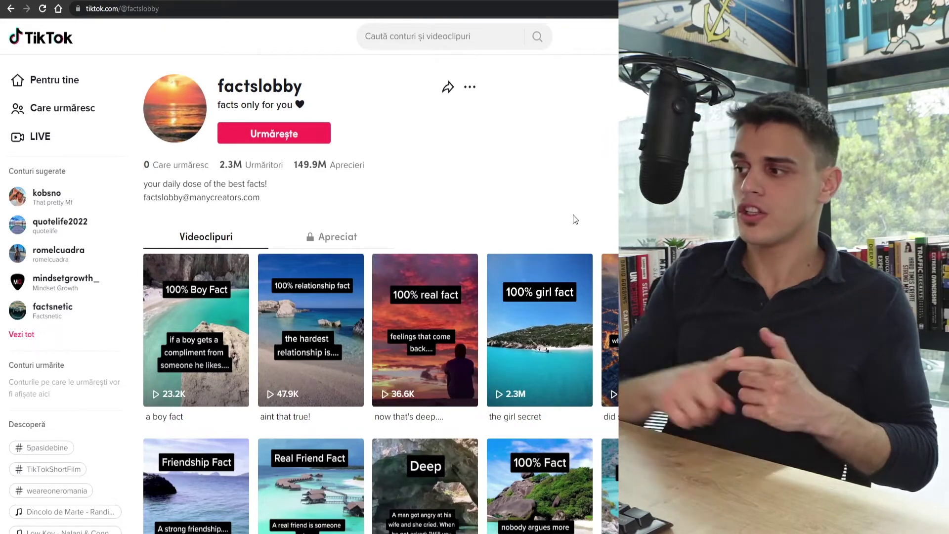
- Open the Girl And Boy Fact video, skip to second 7, then rewind it to the start
{"action": "scroll", "coordinate": [542, 180], "scroll_direction": "down", "scroll_amount": 4}
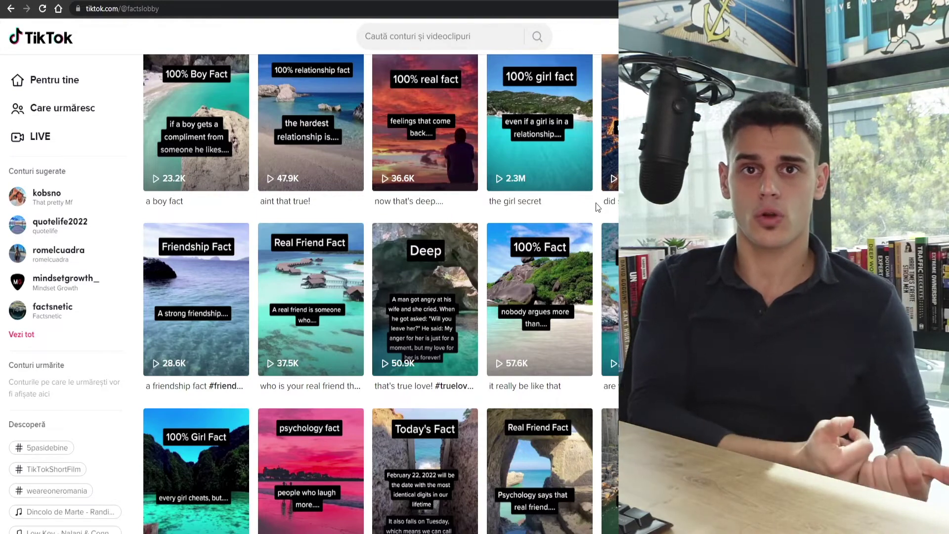
{"action": "scroll", "coordinate": [595, 203], "scroll_direction": "down", "scroll_amount": 6}
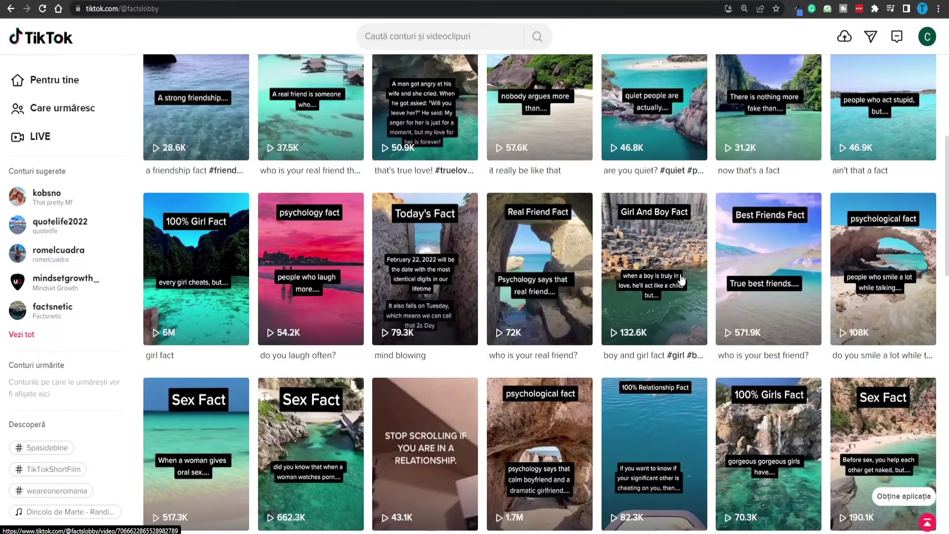
{"action": "left_click", "coordinate": [659, 288]}
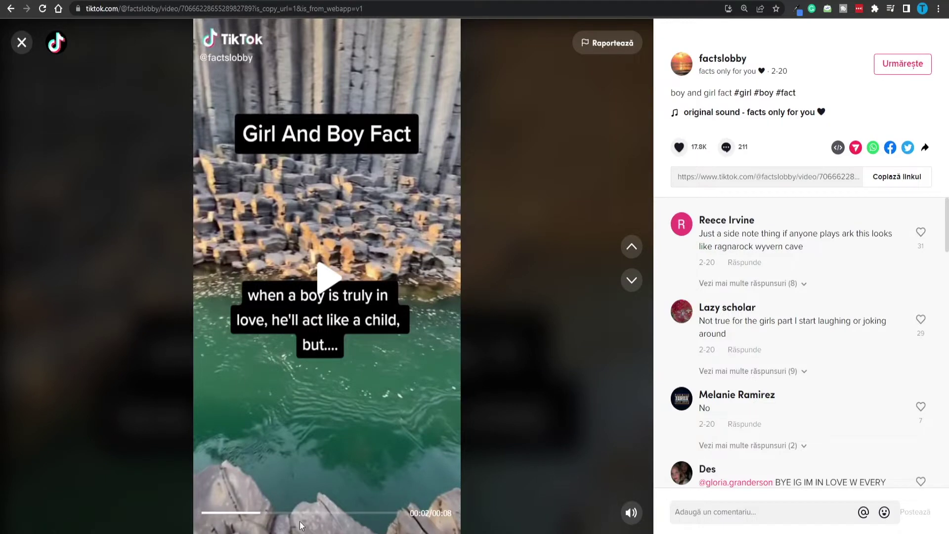
{"action": "left_click", "coordinate": [365, 513]}
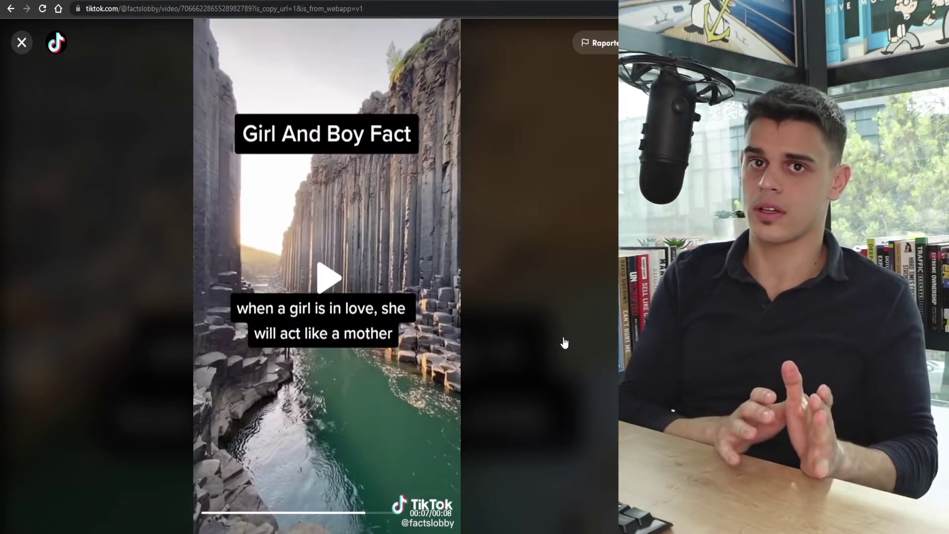
{"action": "left_click", "coordinate": [272, 514]}
{"action": "left_click", "coordinate": [236, 514]}
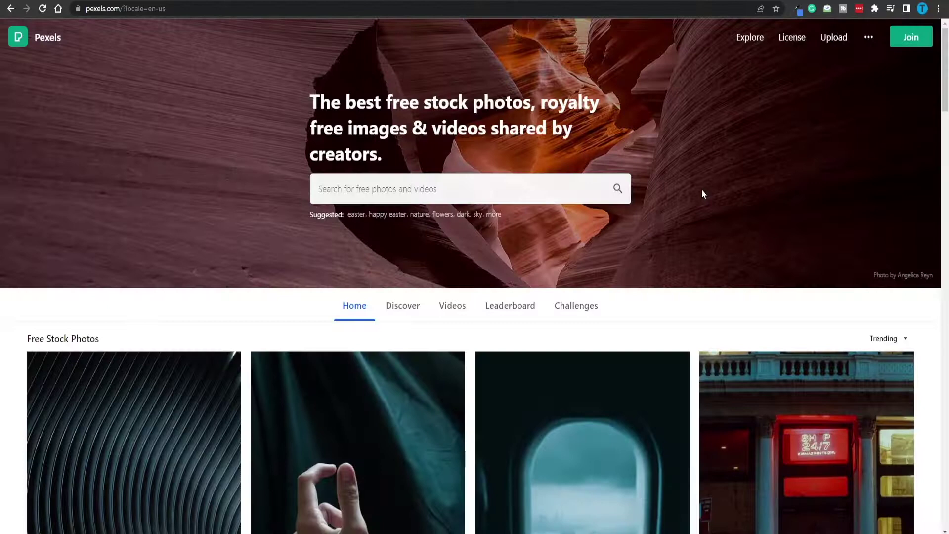
- Search Pexels for 'landscape' and show only video results
{"action": "left_click", "coordinate": [436, 187]}
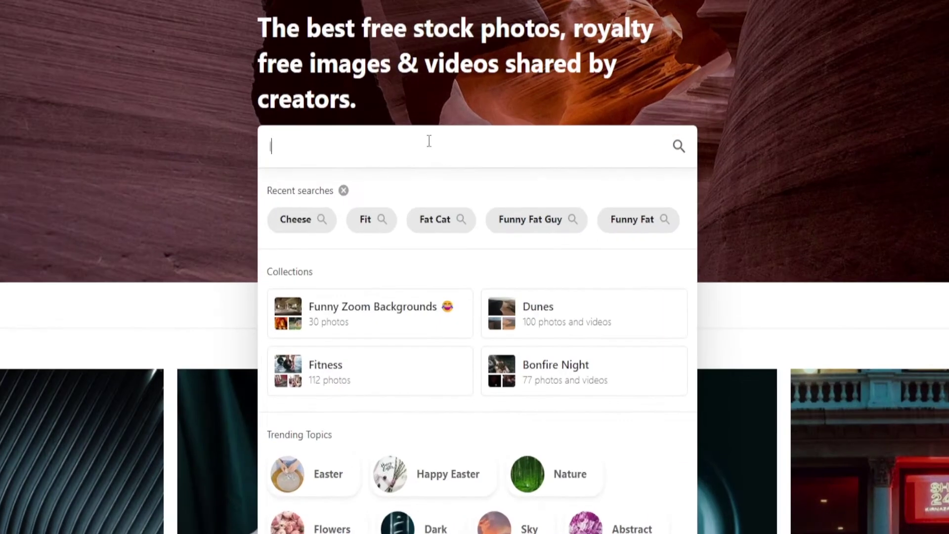
{"action": "type", "text": "landscape"}
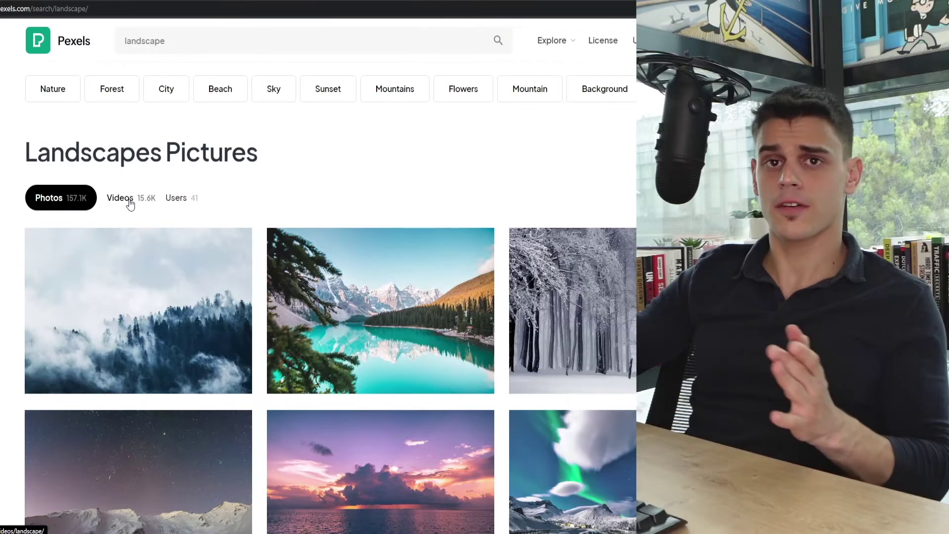
{"action": "left_click", "coordinate": [130, 202]}
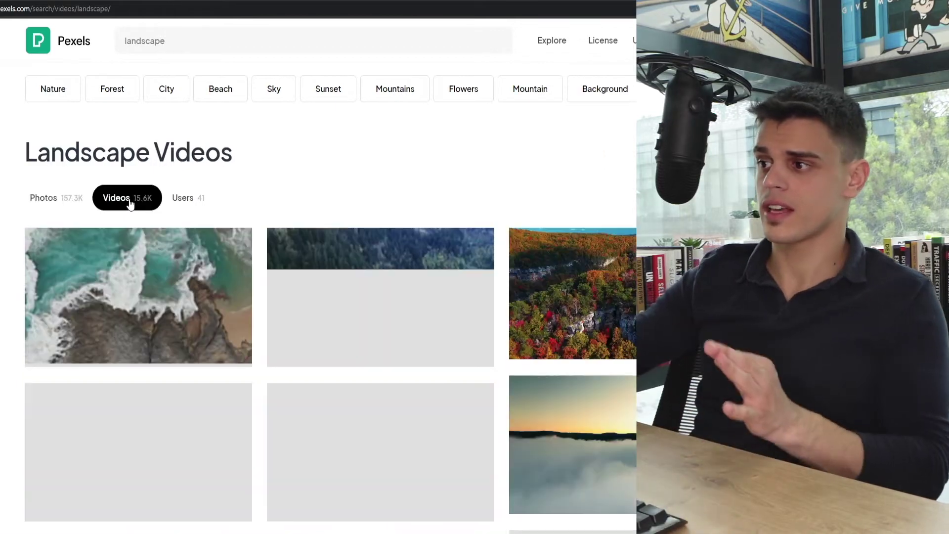
- Scroll the landscape video results and download the foggy mountain clip
{"action": "scroll", "coordinate": [481, 136], "scroll_direction": "down", "scroll_amount": 5}
{"action": "scroll", "coordinate": [481, 135], "scroll_direction": "down", "scroll_amount": 3}
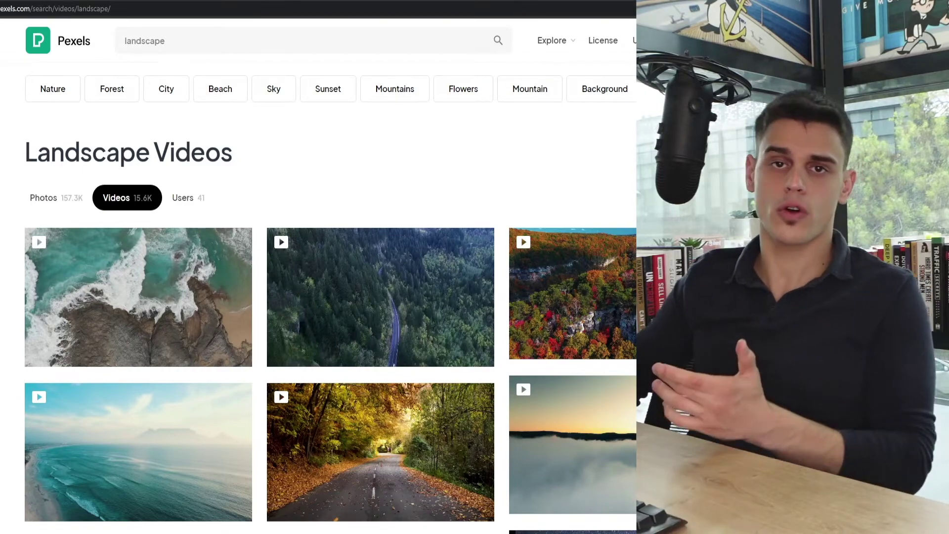
{"action": "scroll", "coordinate": [316, 296], "scroll_direction": "down", "scroll_amount": 2}
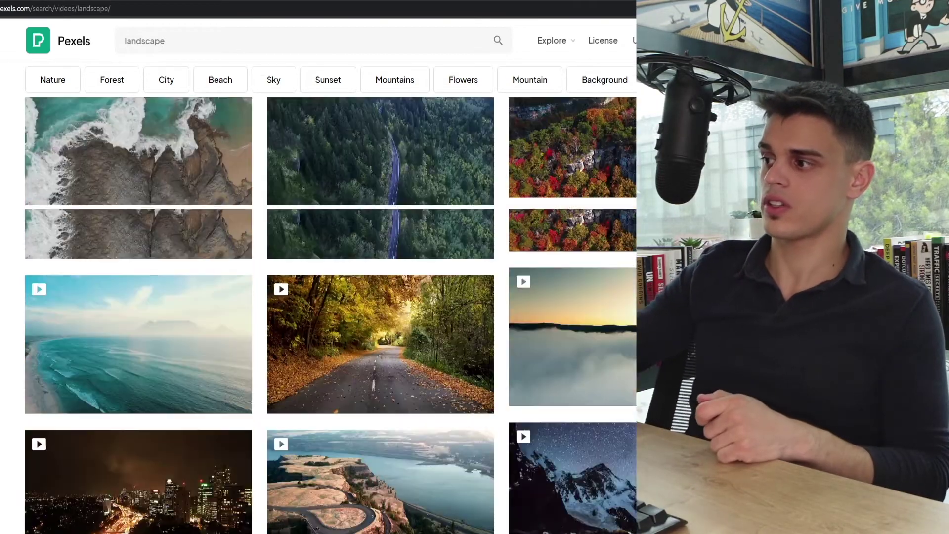
{"action": "scroll", "coordinate": [316, 297], "scroll_direction": "down", "scroll_amount": 10}
{"action": "scroll", "coordinate": [398, 159], "scroll_direction": "down", "scroll_amount": 7}
{"action": "scroll", "coordinate": [398, 159], "scroll_direction": "down", "scroll_amount": 1}
{"action": "scroll", "coordinate": [398, 159], "scroll_direction": "down", "scroll_amount": 8}
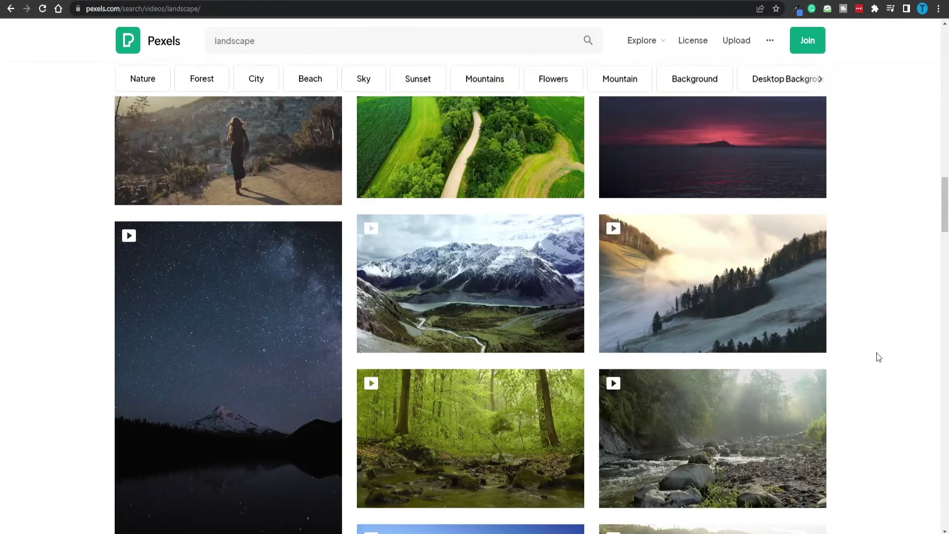
{"action": "mouse_move", "coordinate": [712, 283]}
{"action": "left_click", "coordinate": [810, 340]}
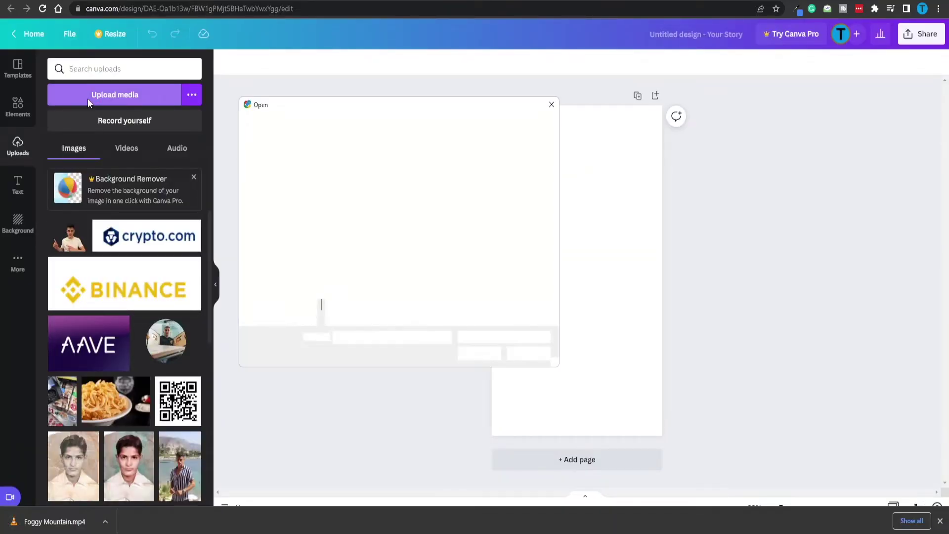
- Dismiss the file picker and stretch the foggy mountain video to fill the story page
{"action": "key", "text": "Escape"}
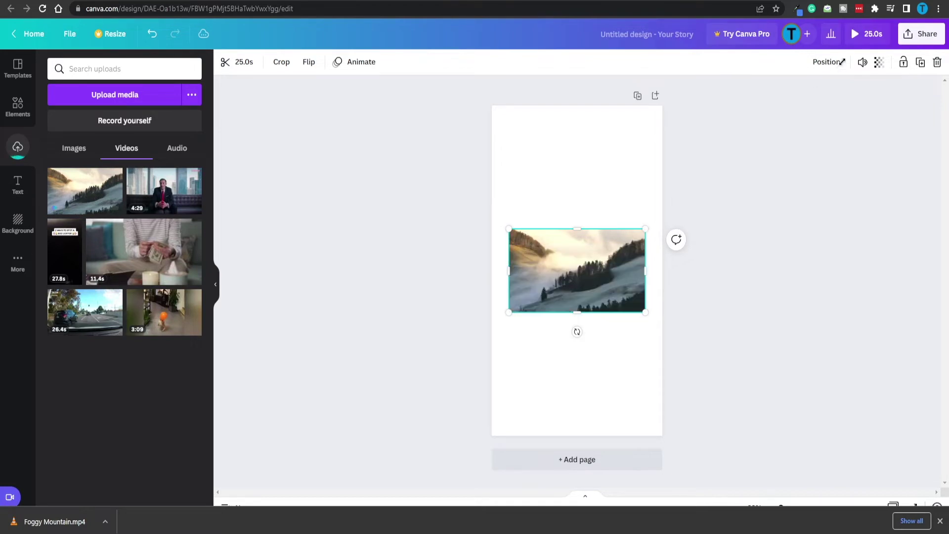
{"action": "left_click_drag", "start_coordinate": [511, 314], "coordinate": [287, 448]}
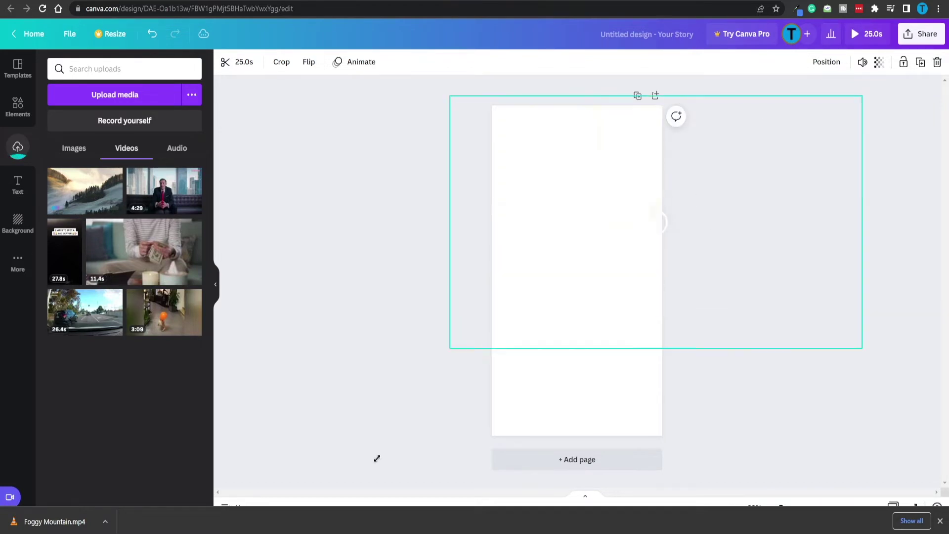
{"action": "key", "text": "Delete"}
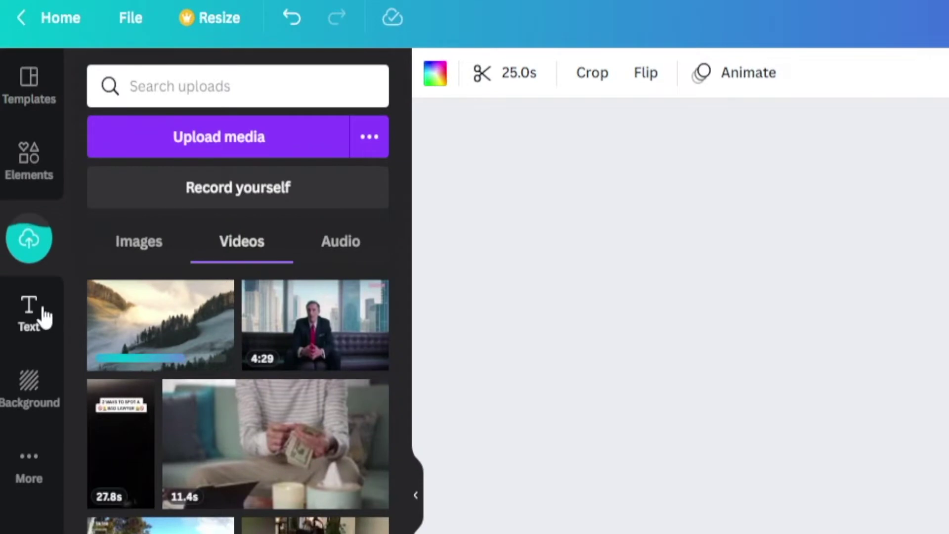
{"action": "left_click", "coordinate": [44, 311]}
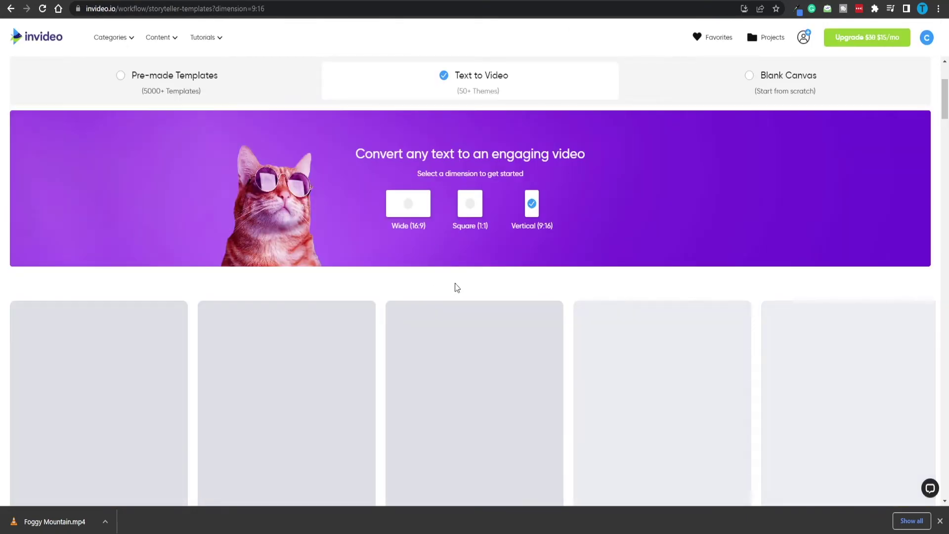
- Scroll through InVideo's vertical 9:16 text-to-video templates
{"action": "scroll", "coordinate": [504, 216], "scroll_direction": "down", "scroll_amount": 3}
{"action": "scroll", "coordinate": [732, 296], "scroll_direction": "down", "scroll_amount": 3}
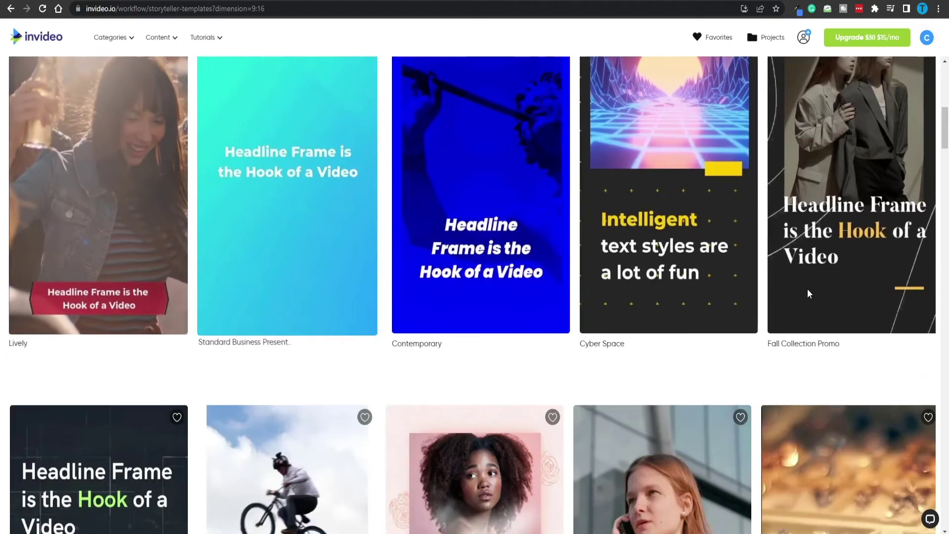
{"action": "scroll", "coordinate": [733, 295], "scroll_direction": "down", "scroll_amount": 2}
{"action": "scroll", "coordinate": [309, 325], "scroll_direction": "up", "scroll_amount": 4}
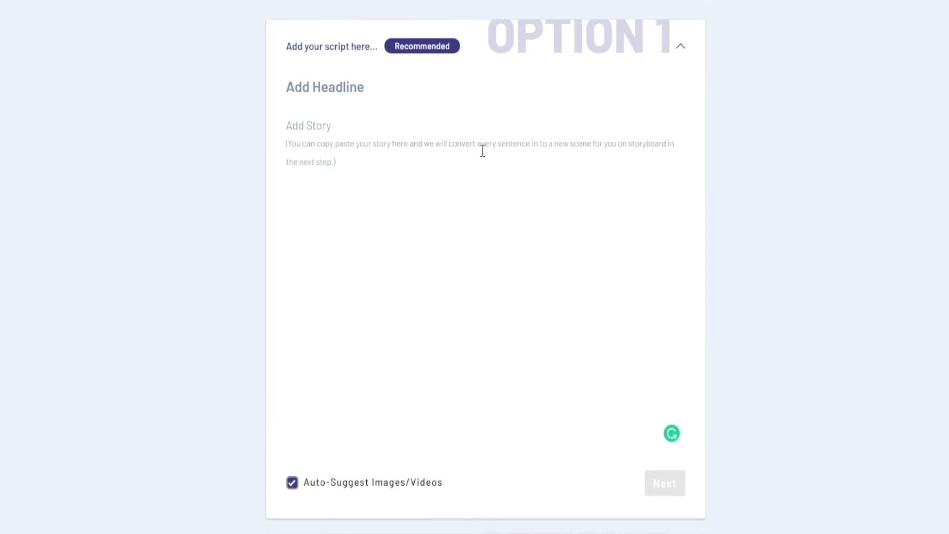
- Paste the prepared fact story into InVideo's Add Story field
{"action": "left_click", "coordinate": [483, 151]}
{"action": "type", "text": "When you and your spouse gaze into one another’s eyes, what’s happening behind the scenes is that your heart rates are syncing up, according to research from scientists at the University of California, Davis"}
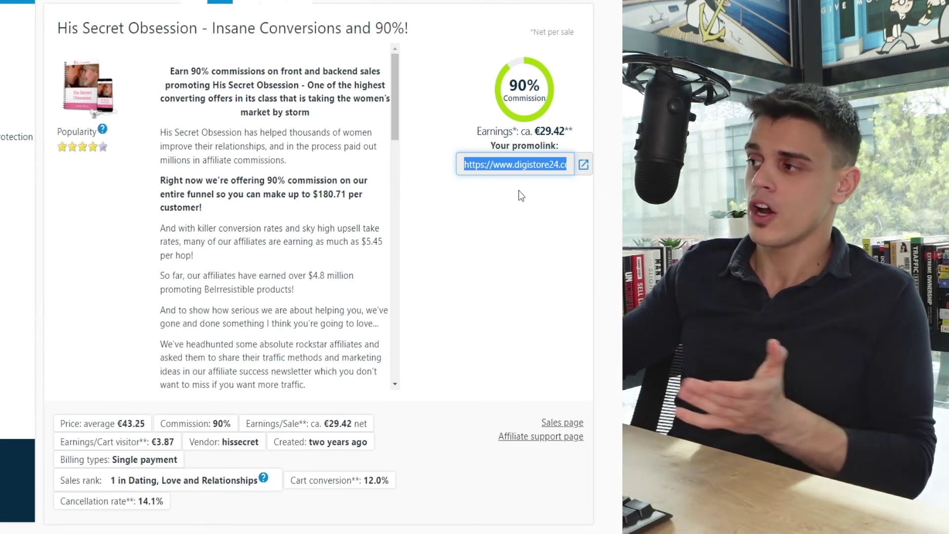
- Select the His Secret Obsession promolink URL on Digistore24 for copying
{"action": "left_click", "coordinate": [559, 170]}
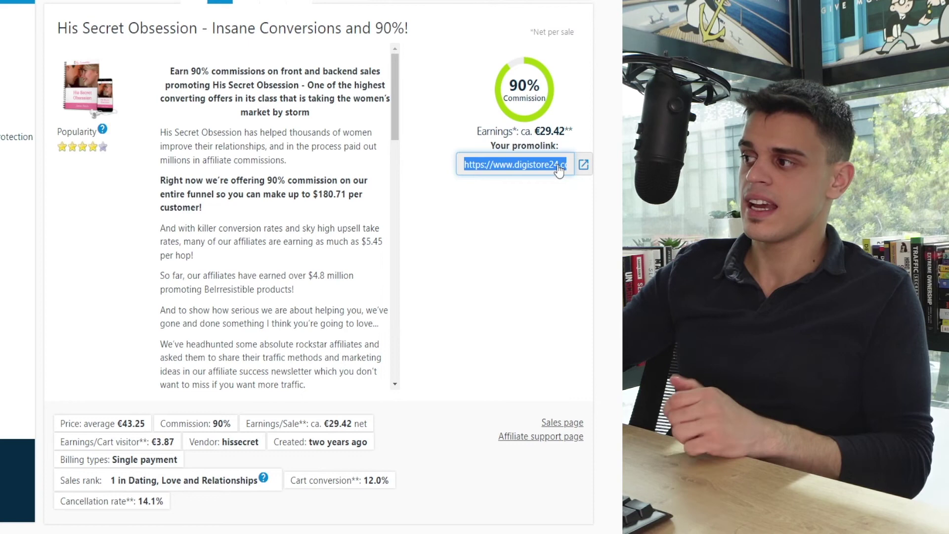